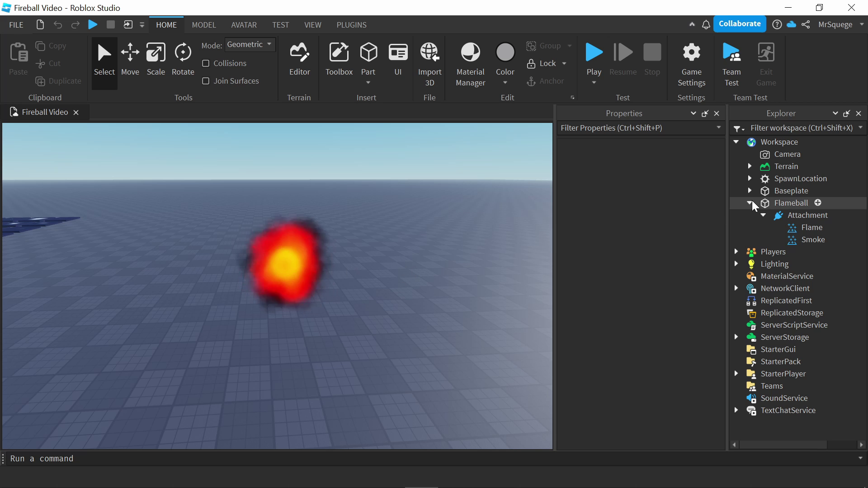
# Drag the Flameball part from Workspace into ServerStorage, next to Redbean
pyautogui.moveTo(790, 203); pyautogui.dragTo(784, 338)
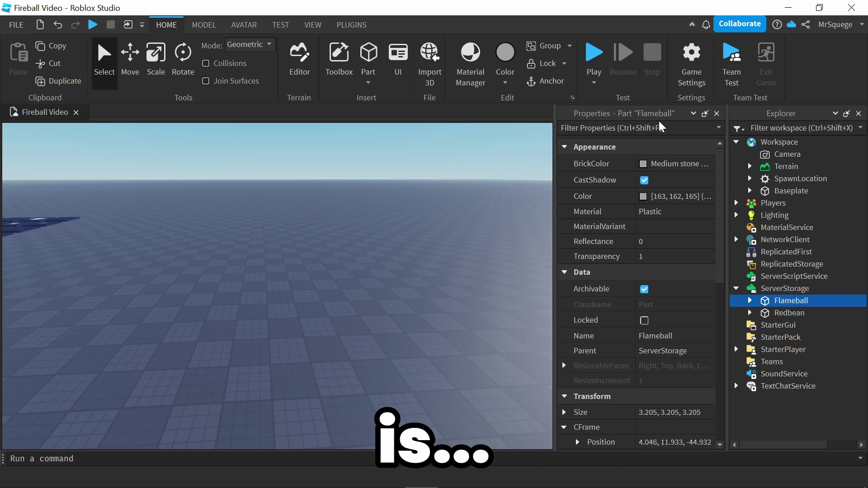
# Add a plain block Part to the Workspace, then delete it
pyautogui.click(793, 142)
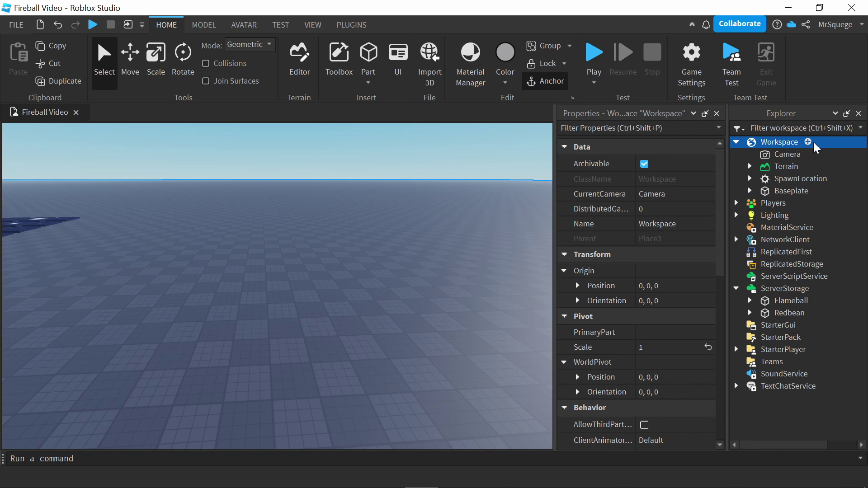
pyautogui.click(808, 143)
pyautogui.click(779, 194)
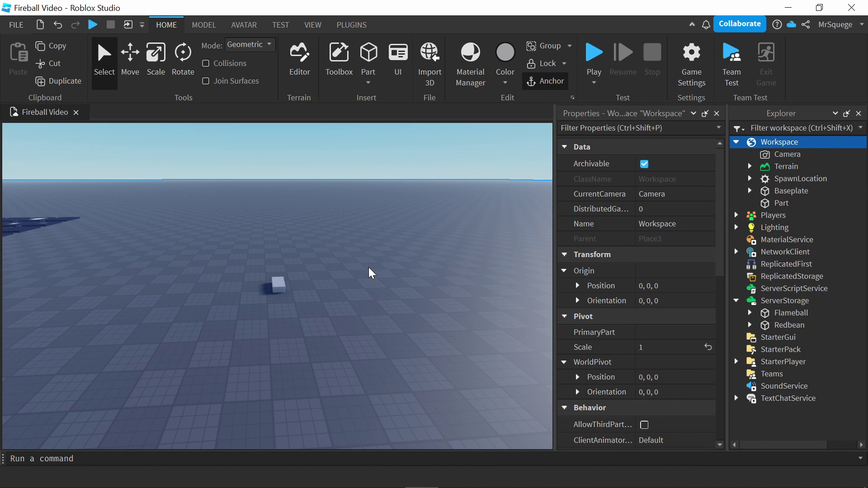
pyautogui.click(278, 284)
pyautogui.press('Delete')
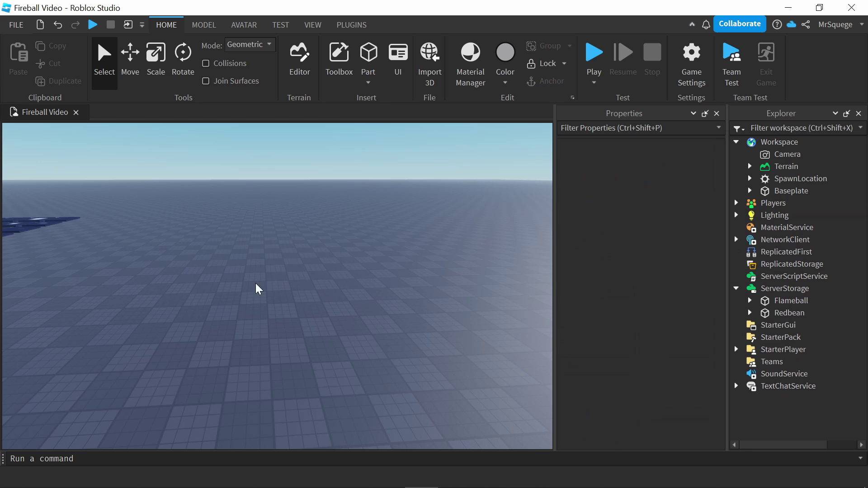
# Insert a Sphere part from the Part shape menu and switch to the Move tool
pyautogui.click(369, 84)
pyautogui.click(384, 111)
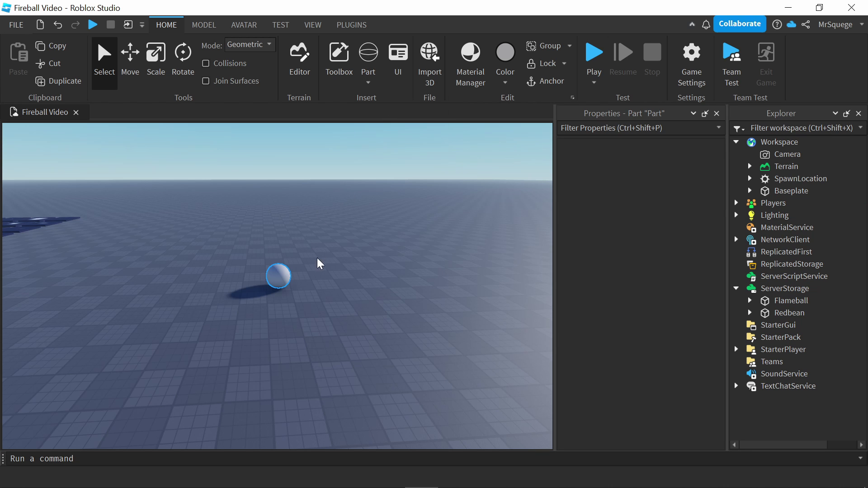
pyautogui.click(130, 59)
# Turn and pan the camera across the Bingus Particle Pack tile grid
pyautogui.click(278, 283)
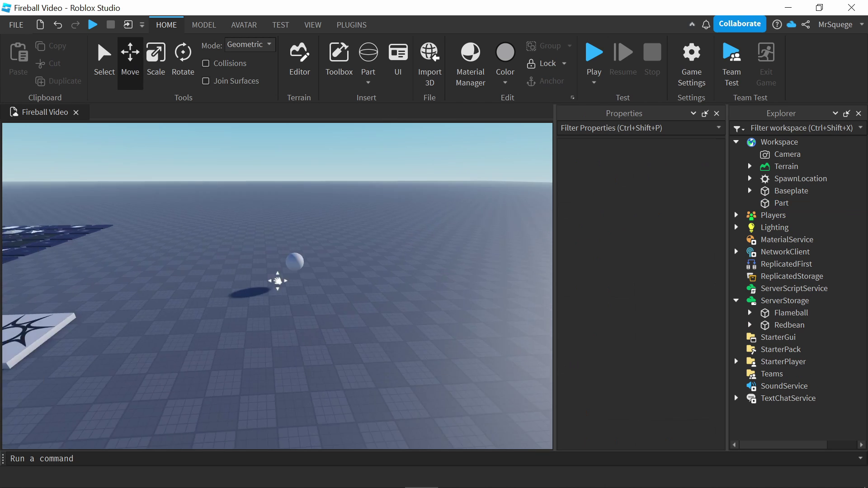
pyautogui.moveTo(277, 283); pyautogui.dragTo(135, 255, button='right')
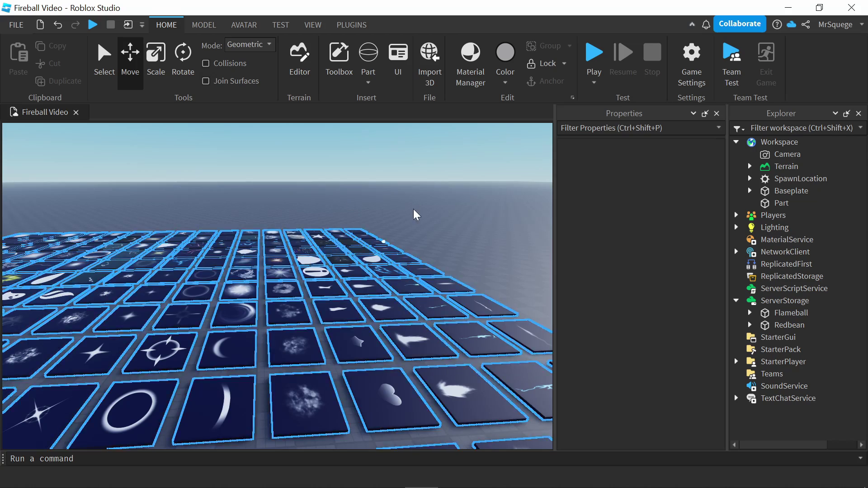
pyautogui.moveTo(413, 213); pyautogui.dragTo(394, 247, button='right')
pyautogui.click(394, 247)
pyautogui.scroll(-5, 388, 194)
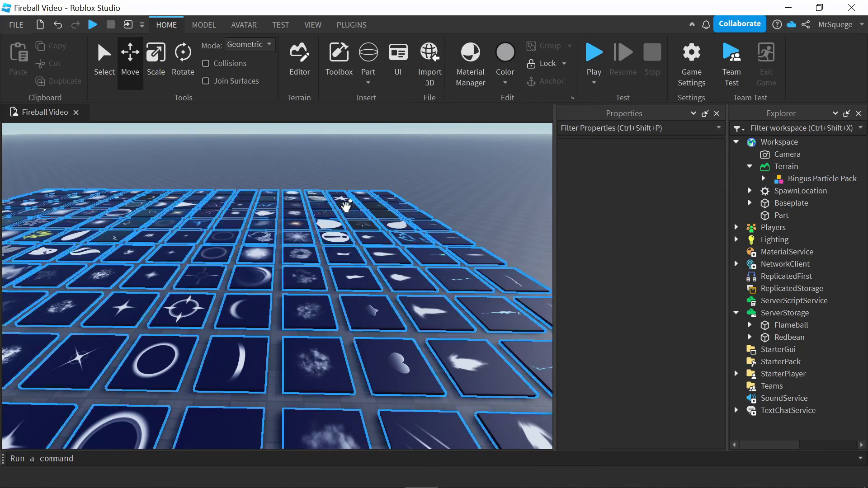
pyautogui.rightClick(211, 208)
pyautogui.click(204, 174)
pyautogui.moveTo(367, 214); pyautogui.dragTo(411, 207, button='middle')
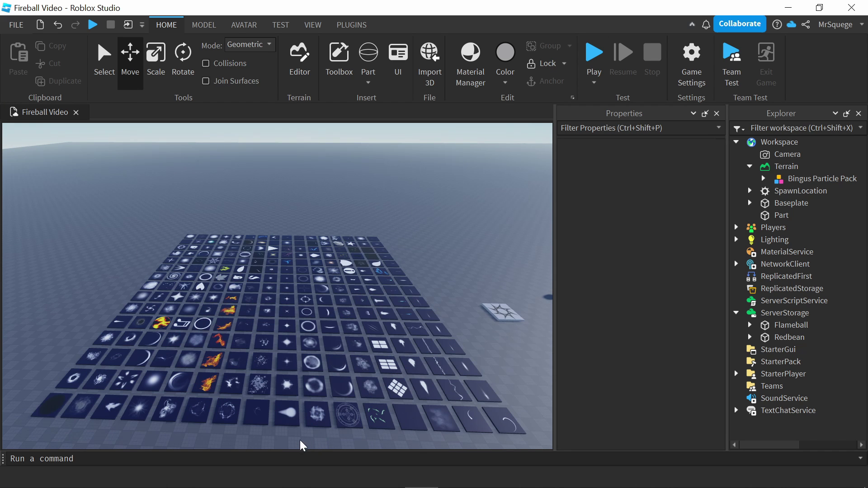
pyautogui.scroll(-5, 226, 289)
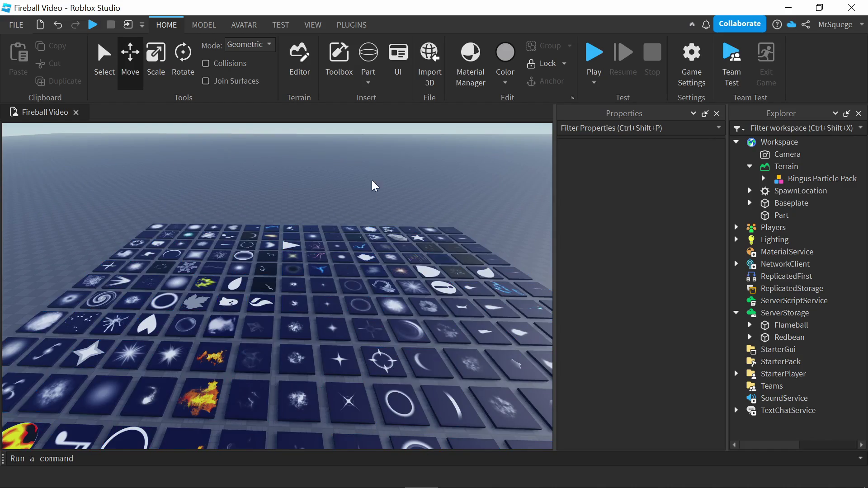
# Select the Slash tile's Decal and copy its Texture link
pyautogui.rightClick(362, 190)
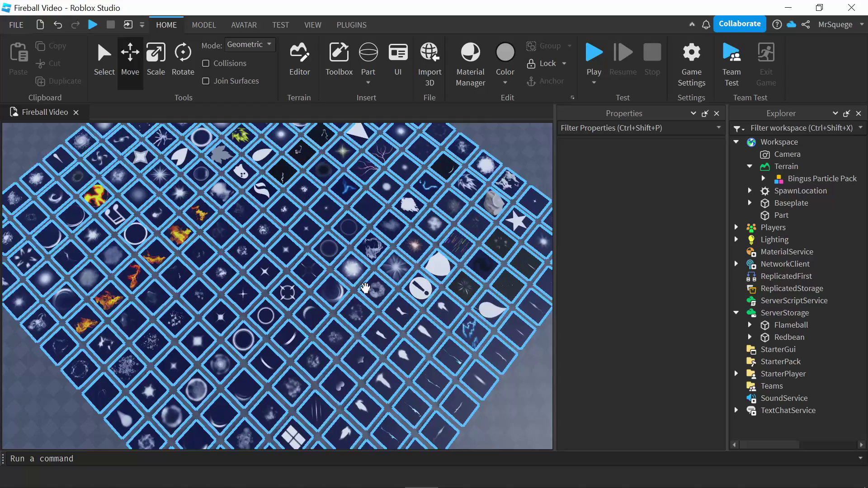
pyautogui.scroll(-8, 362, 286)
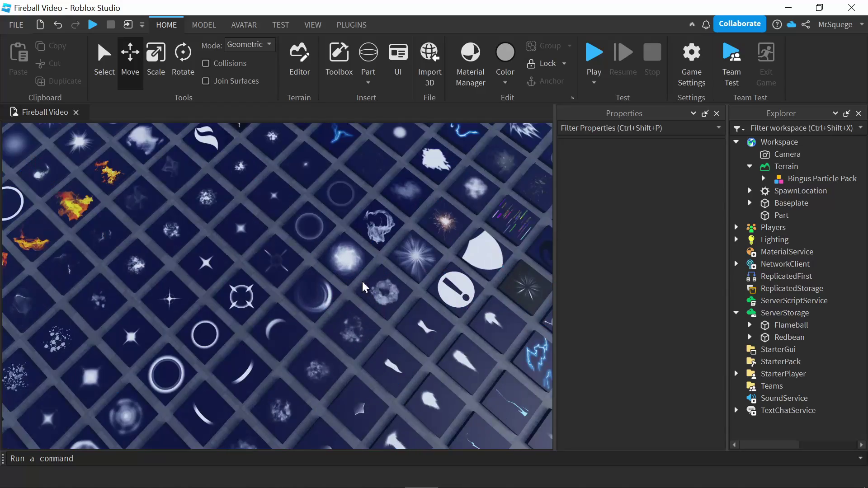
pyautogui.click(318, 261)
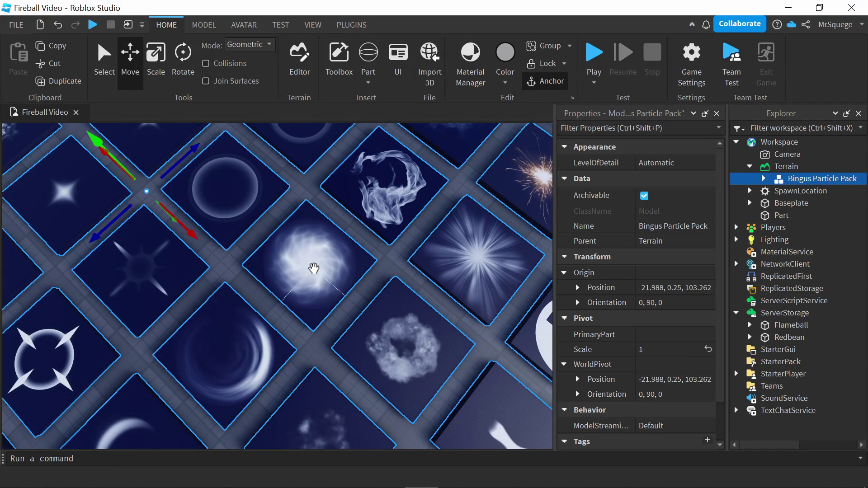
pyautogui.click(311, 274)
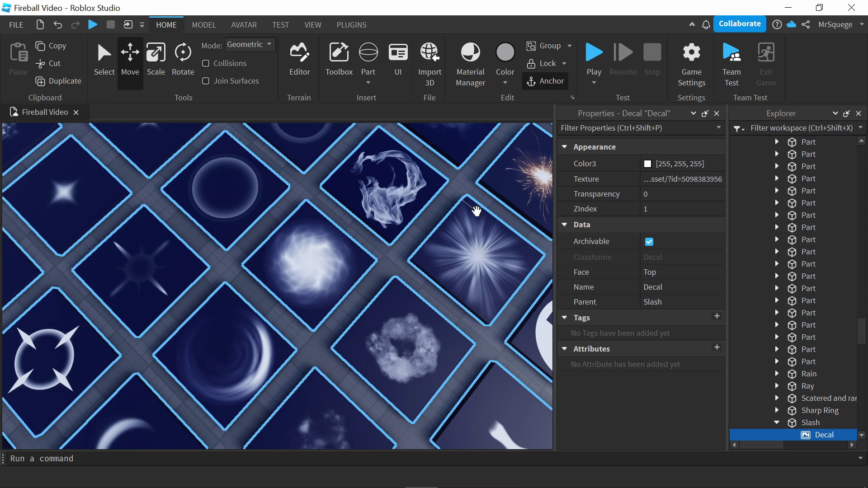
pyautogui.click(680, 179)
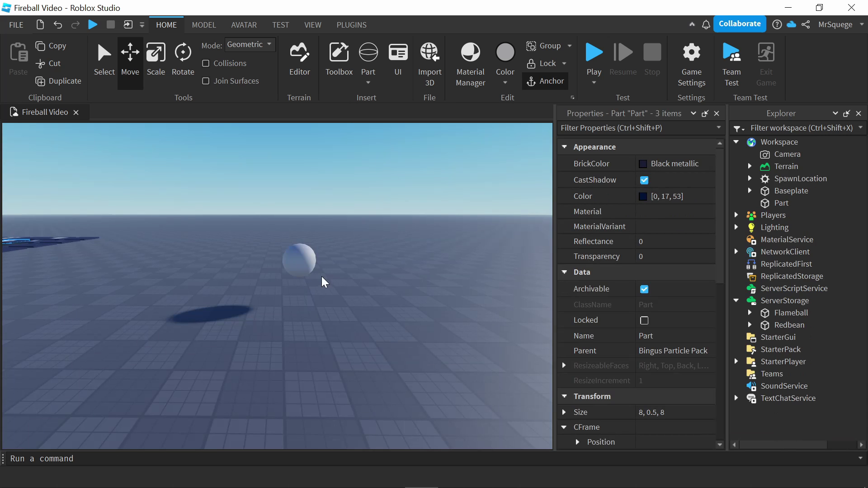
# Insert an Attachment into the sphere Part, then a ParticleEmitter inside that Attachment
pyautogui.click(301, 260)
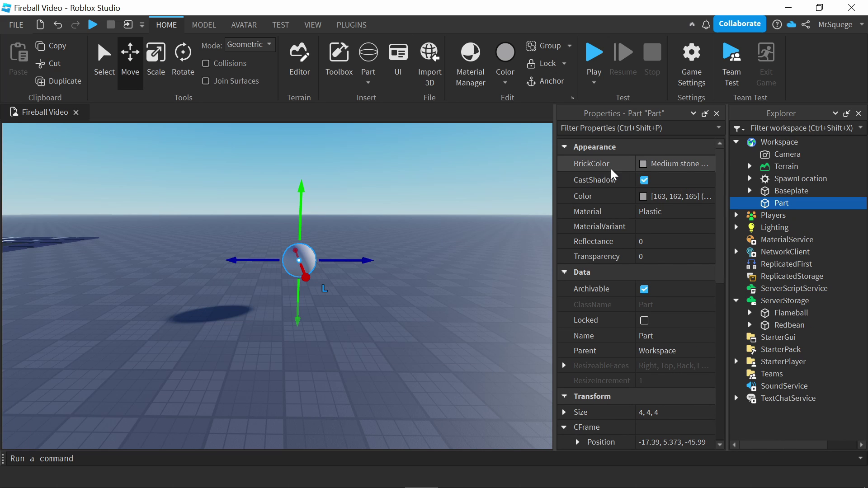
pyautogui.click(798, 203)
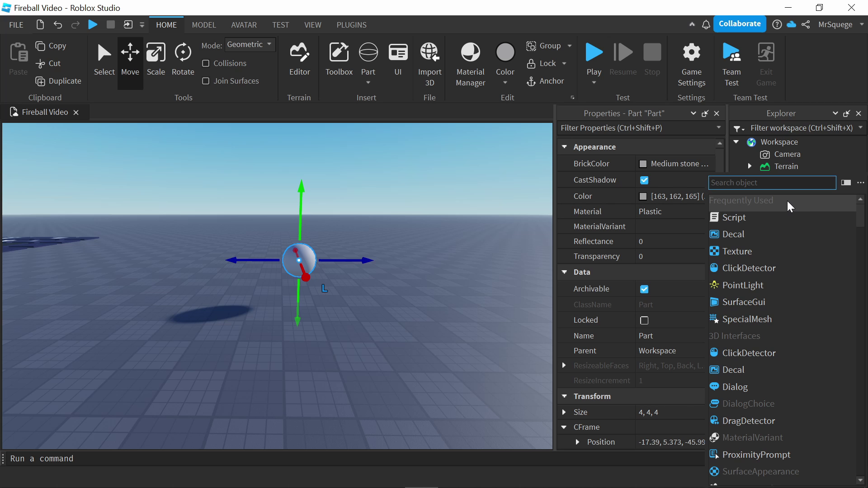
pyautogui.write('att')
pyautogui.click(790, 204)
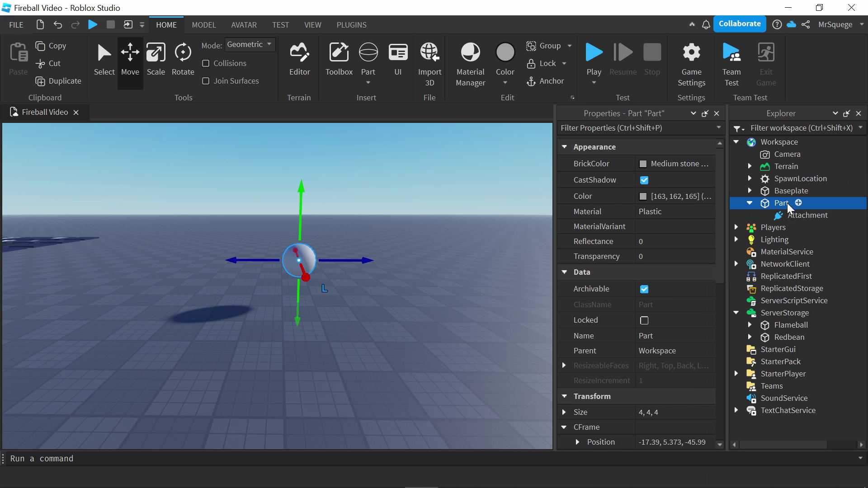
pyautogui.click(838, 216)
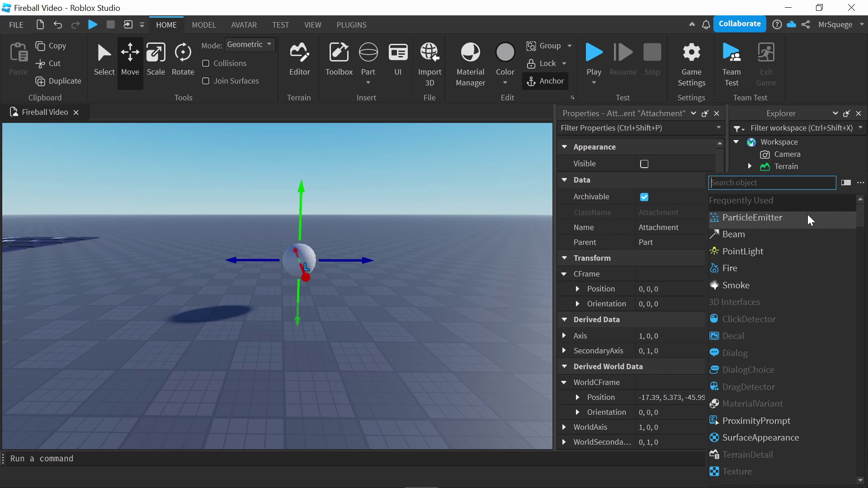
pyautogui.click(775, 219)
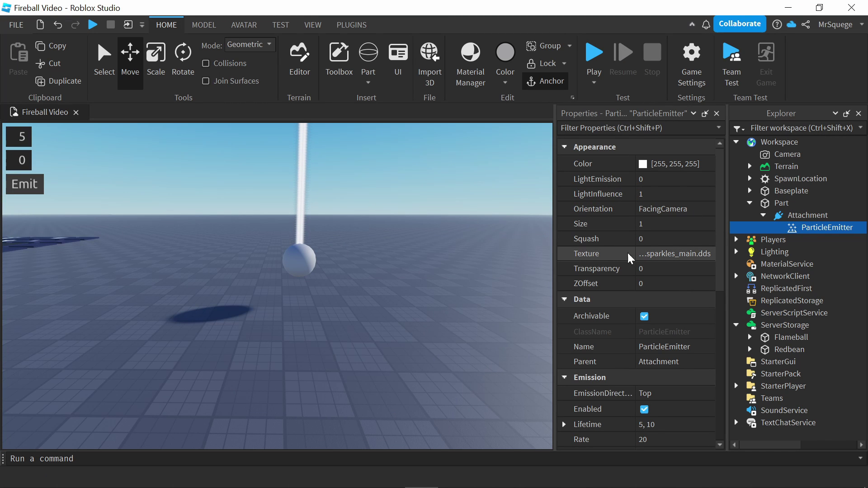
# Paste the copied Slash texture into the ParticleEmitter's Texture and set its Speed to 0
pyautogui.click(708, 252)
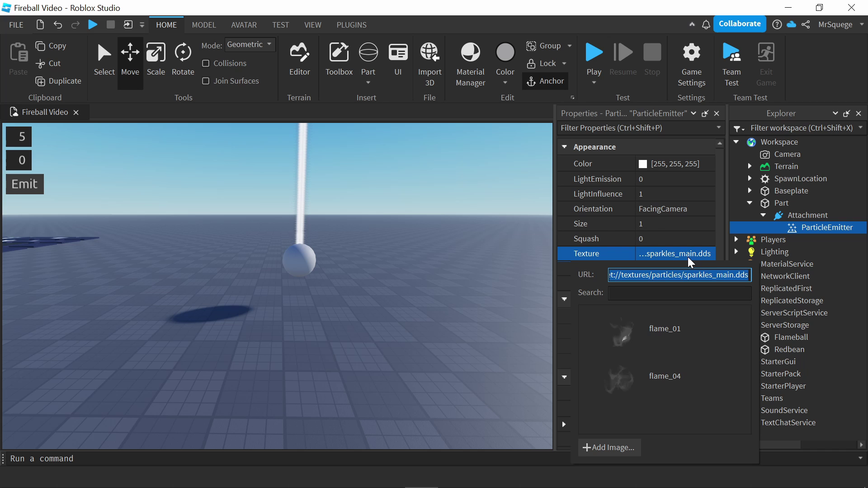
pyautogui.hotkey('ctrl', 'v')
pyautogui.press('Return')
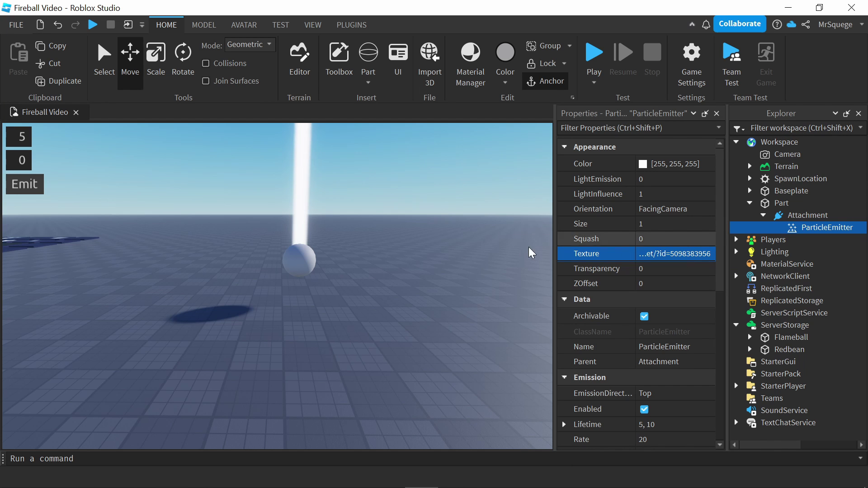
pyautogui.scroll(-3, 676, 229)
pyautogui.scroll(-1, 675, 238)
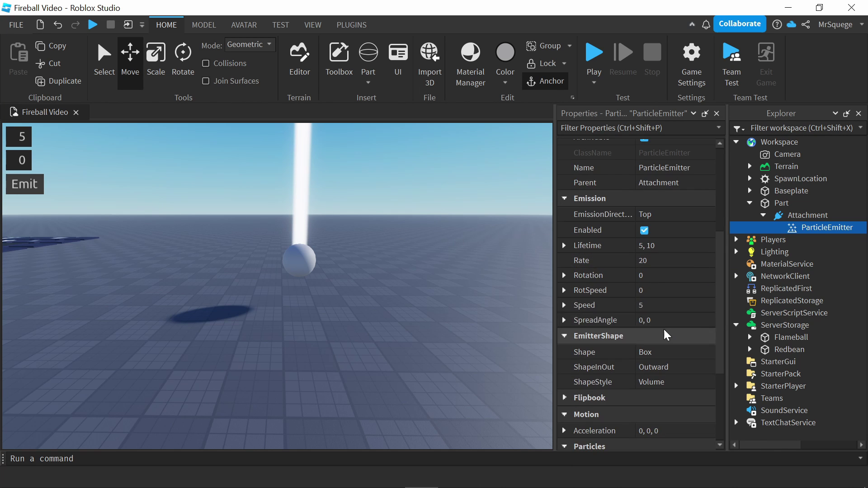
pyautogui.click(687, 310)
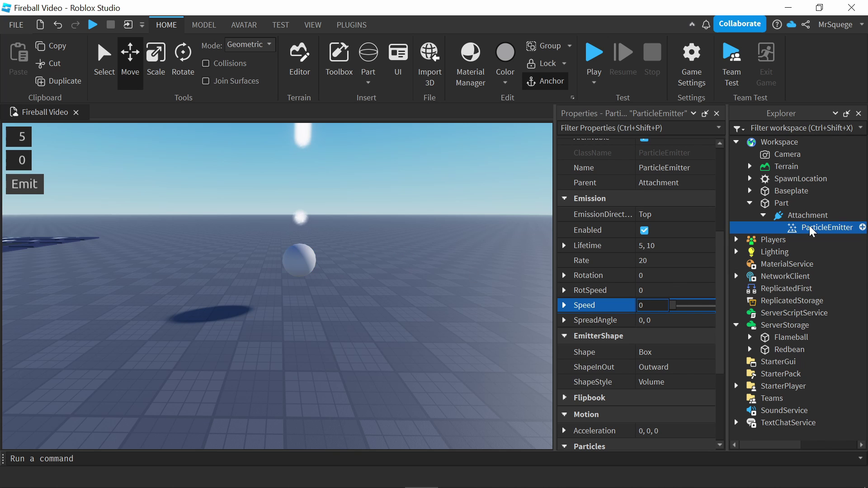
# Set the sphere Part's Transparency to 1 and preview the glowing particle ball
pyautogui.click(780, 203)
pyautogui.scroll(6, 650, 213)
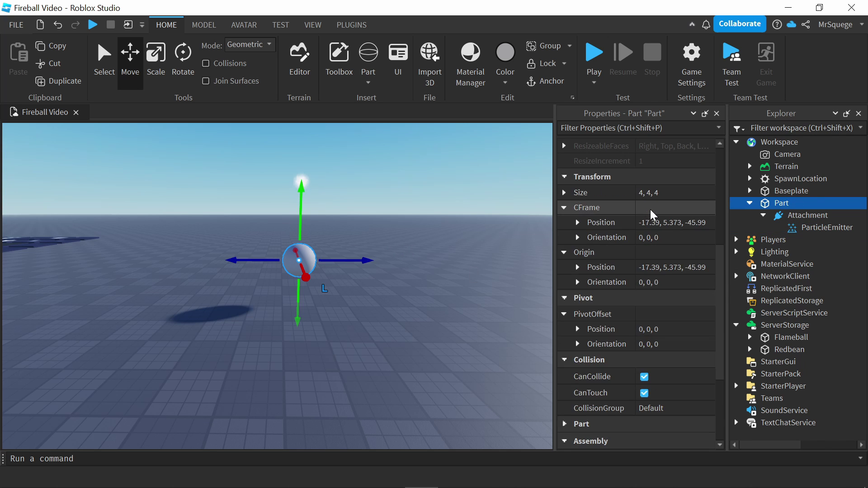
pyautogui.click(676, 177)
pyautogui.write('1')
pyautogui.press('Return')
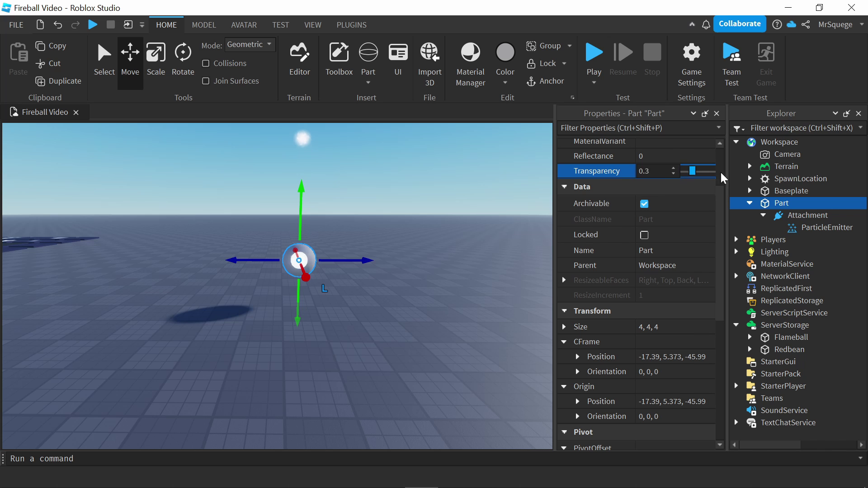
pyautogui.click(310, 259)
pyautogui.moveTo(323, 278); pyautogui.dragTo(359, 283, button='middle')
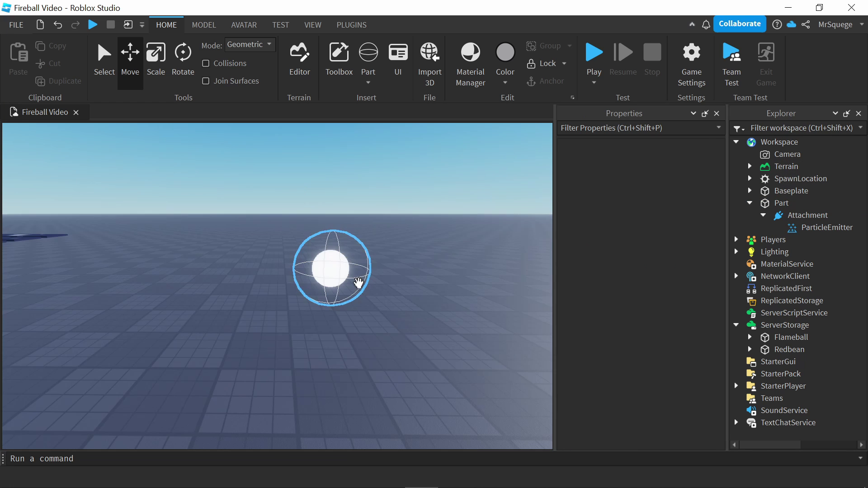
# Adjust the emitter's LightEmission value and preview the fireball
pyautogui.click(813, 228)
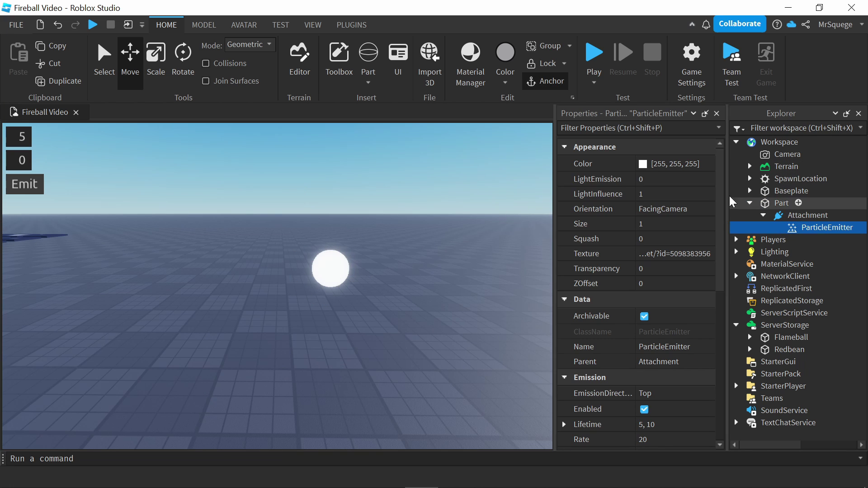
pyautogui.click(661, 184)
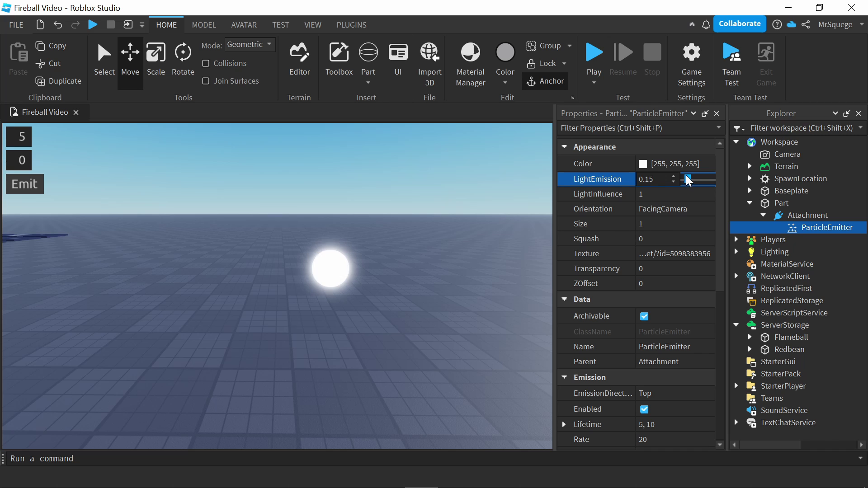
pyautogui.moveTo(695, 179)
pyautogui.mouseDown()
pyautogui.moveTo(708, 175)
pyautogui.moveTo(688, 188)
pyautogui.mouseUp()
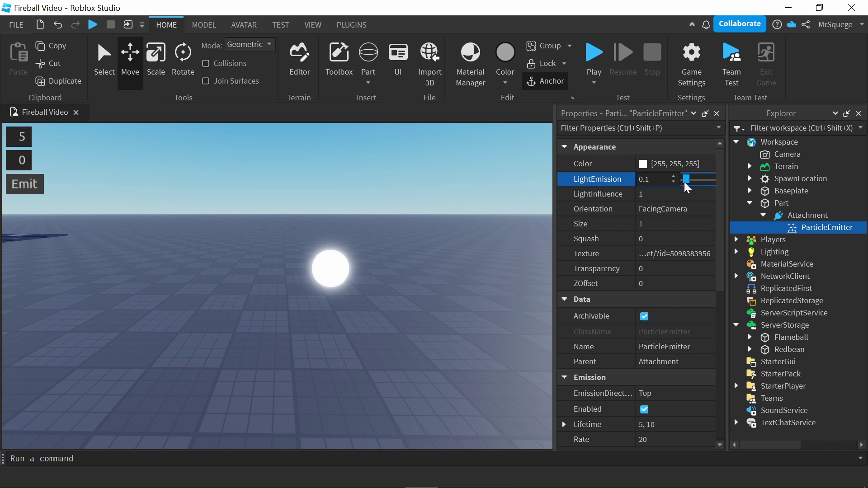
pyautogui.keyDown('ctrl'); pyautogui.click(814, 227); pyautogui.keyUp('ctrl')
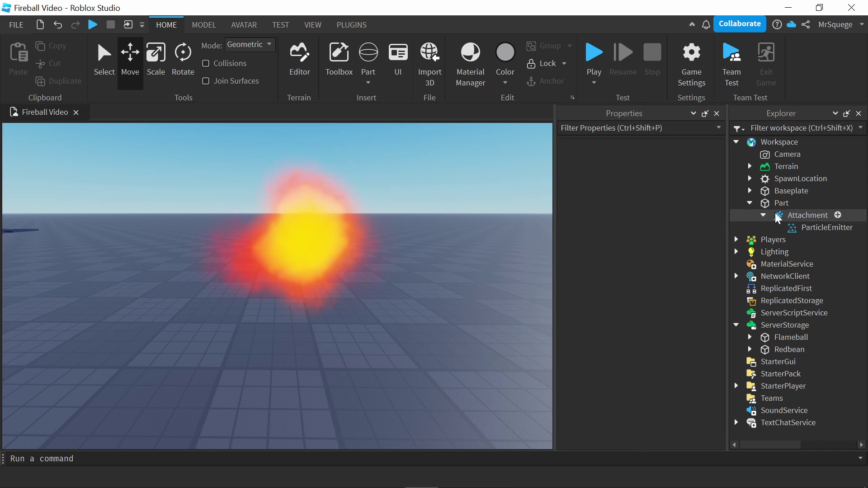
# Rename the particle emitter to Flame and begin renaming the Part
pyautogui.click(805, 231)
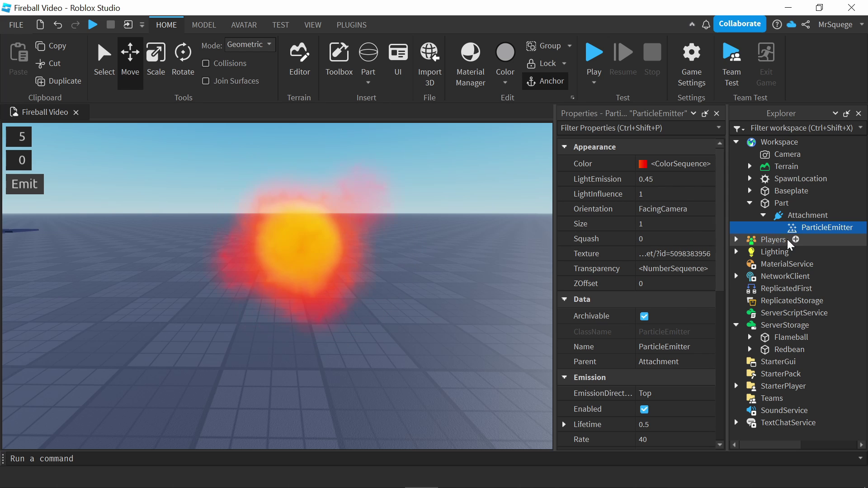
pyautogui.rightClick(804, 229)
pyautogui.click(732, 97)
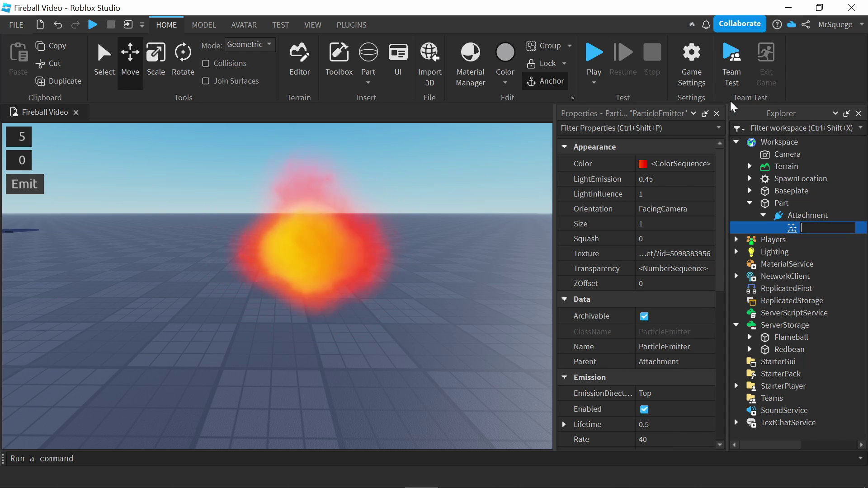
pyautogui.write('Flame')
pyautogui.press('Return')
pyautogui.click(780, 203)
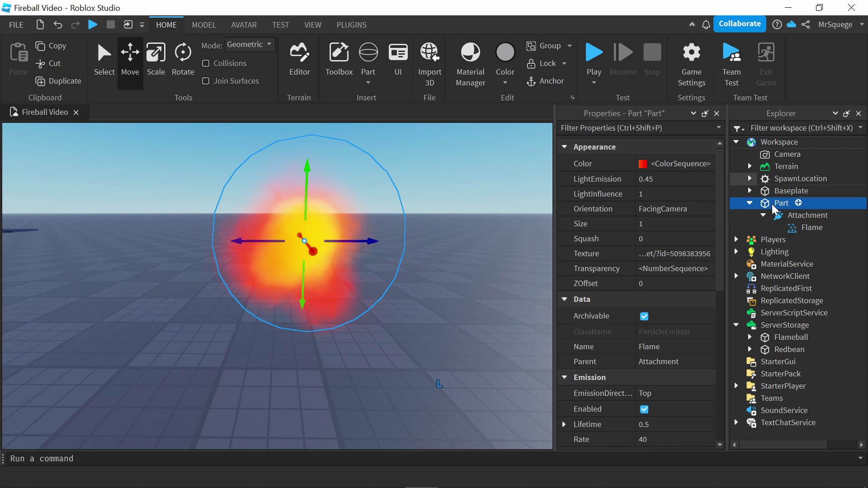
pyautogui.rightClick(781, 203)
pyautogui.click(718, 97)
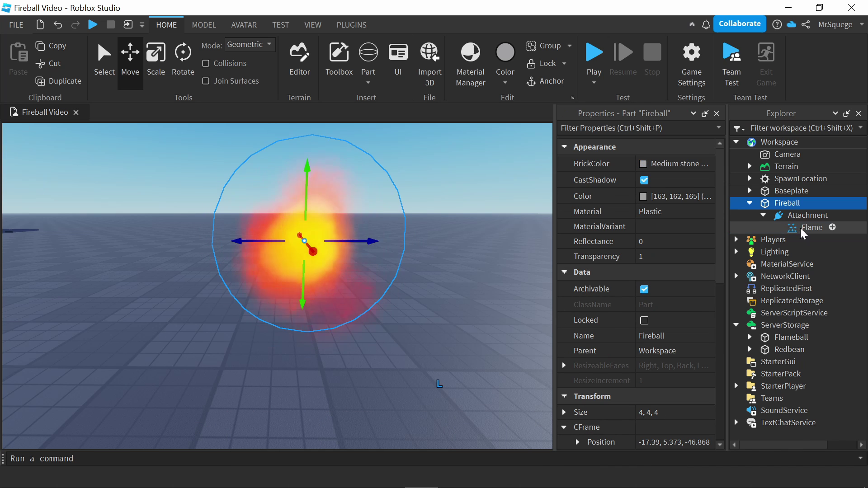
# Add a second ParticleEmitter to the Attachment, uncheck Enabled, and name it Smoke
pyautogui.click(804, 216)
pyautogui.click(832, 216)
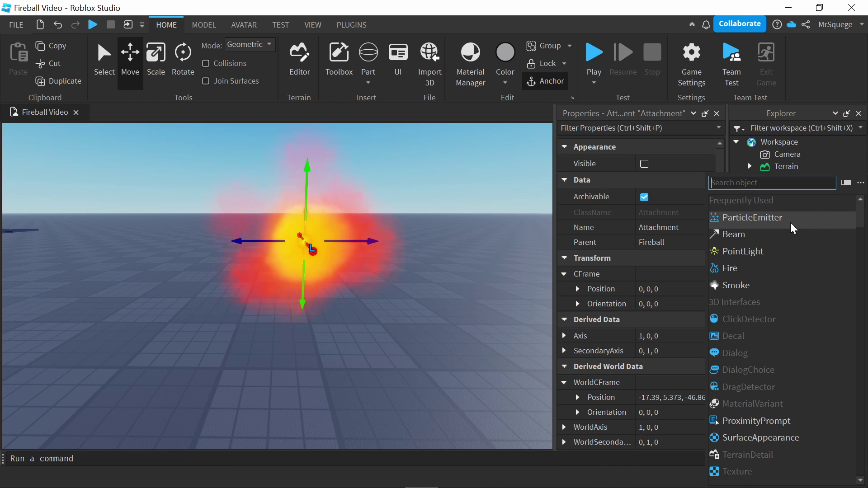
pyautogui.press('Escape')
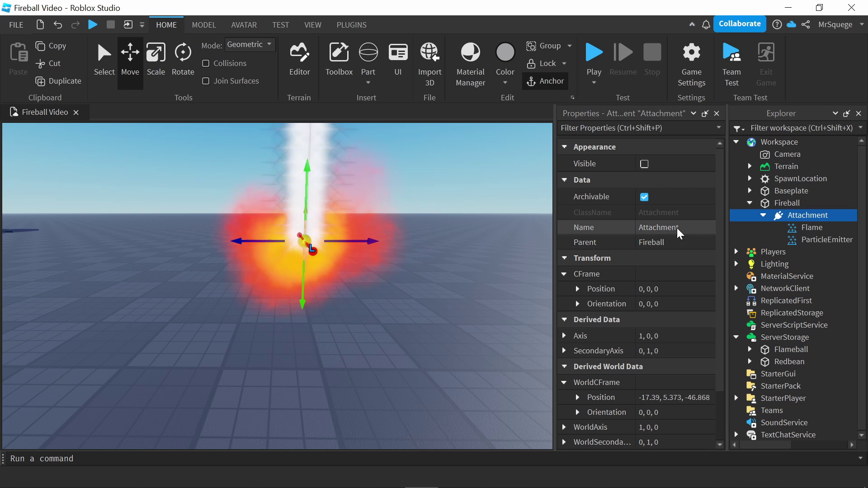
pyautogui.click(813, 239)
pyautogui.scroll(-2, 660, 337)
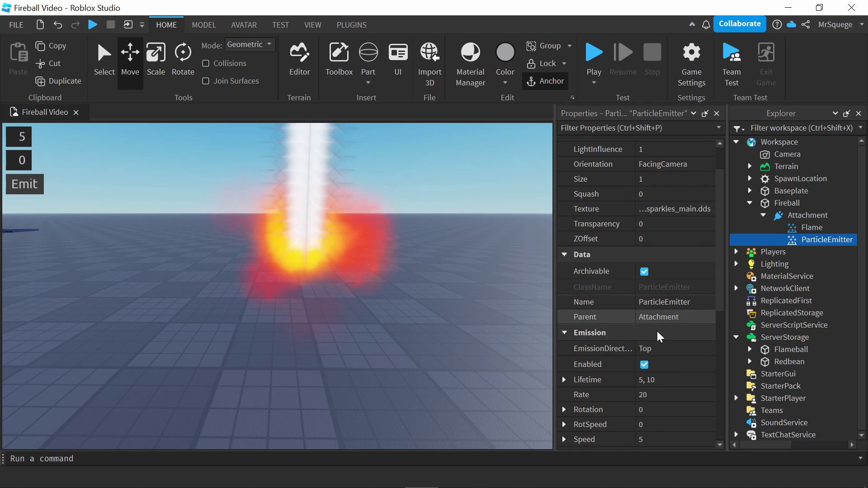
pyautogui.click(644, 364)
pyautogui.doubleClick(813, 240)
pyautogui.write('S')
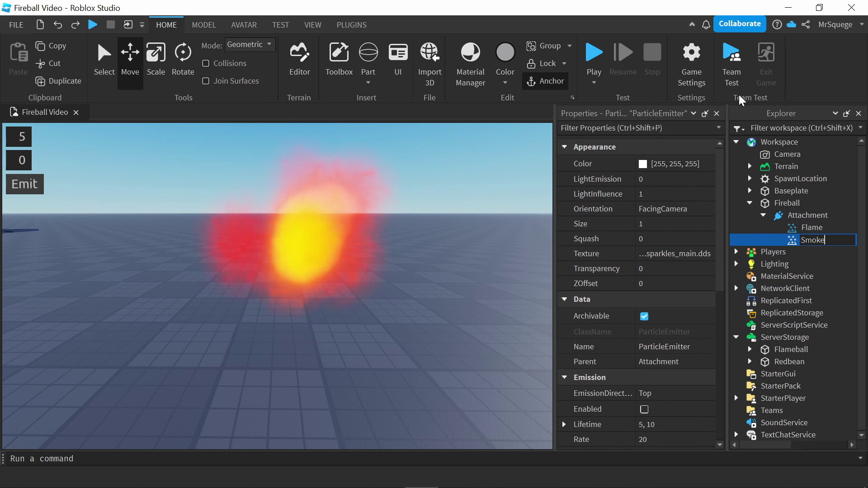
pyautogui.write('moke')
pyautogui.press('Return')
pyautogui.click(410, 275)
pyautogui.scroll(-5, 411, 275)
# Inspect the Dense fog decal's texture asset in the particle tile grid
pyautogui.moveTo(349, 226); pyautogui.dragTo(242, 291, button='right')
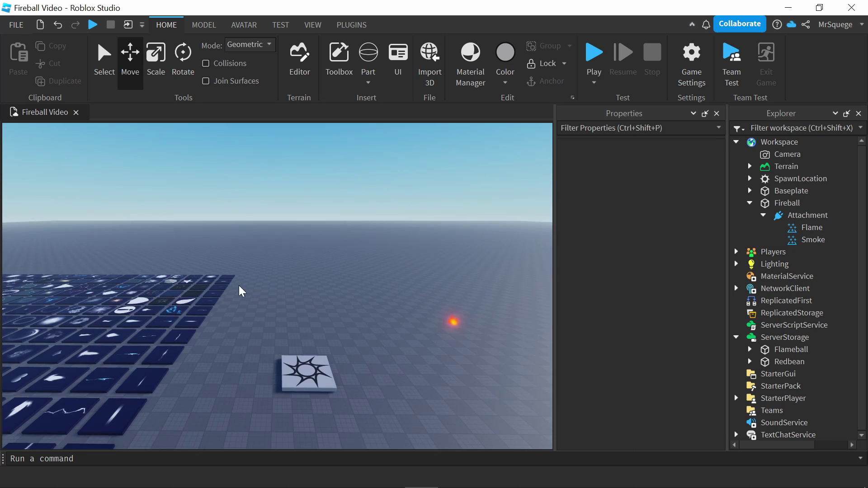
pyautogui.rightClick(219, 276)
pyautogui.moveTo(139, 207); pyautogui.dragTo(280, 206, button='right')
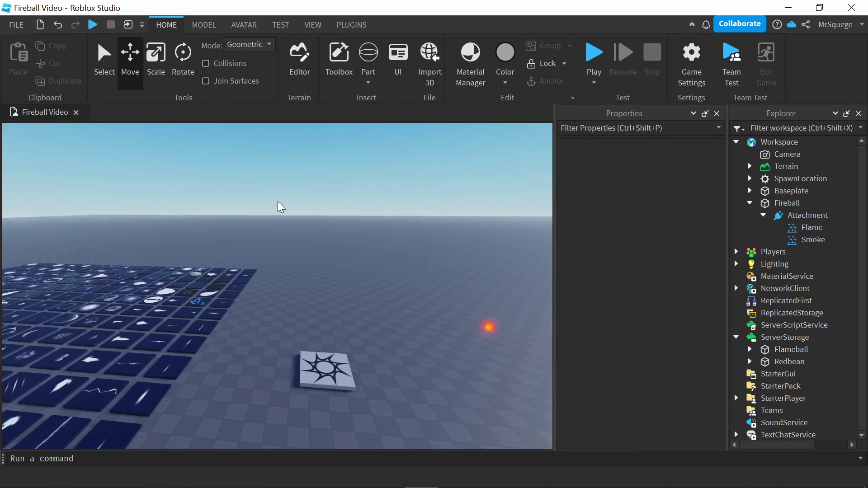
pyautogui.moveTo(354, 219); pyautogui.dragTo(368, 219, button='right')
pyautogui.scroll(5, 240, 188)
pyautogui.click(216, 268)
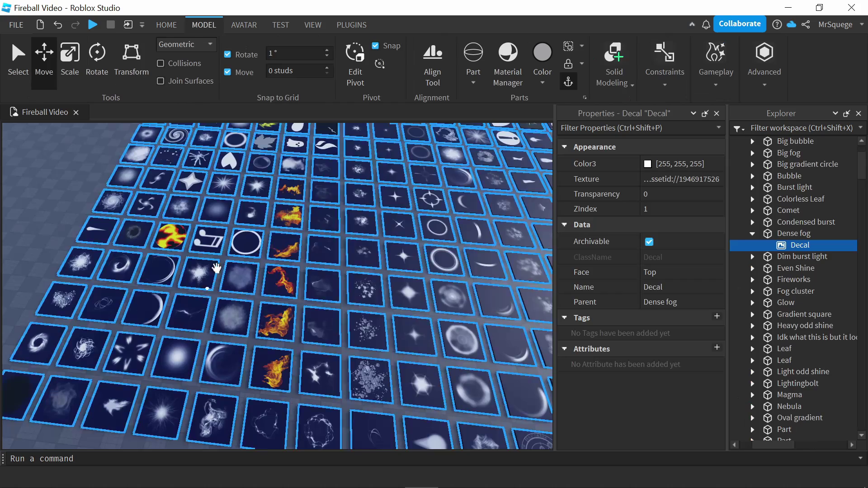
pyautogui.moveTo(216, 268); pyautogui.dragTo(223, 218, button='right')
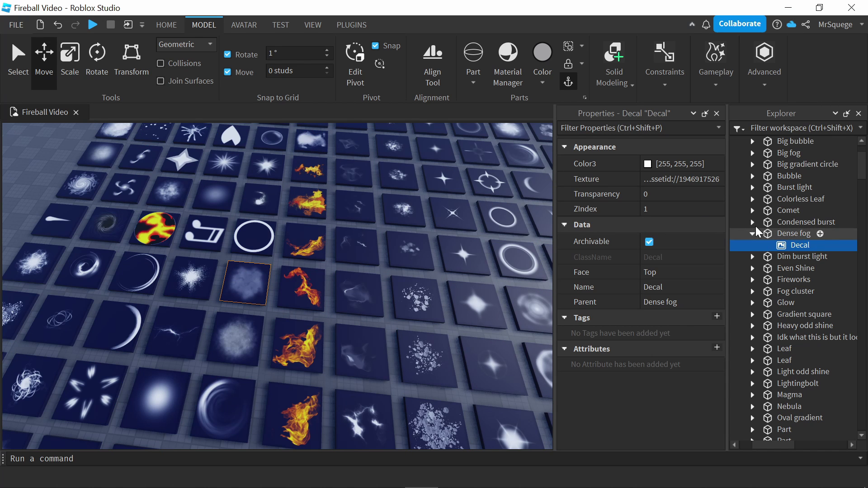
pyautogui.click(696, 180)
pyautogui.hotkey('ctrl', 'c')
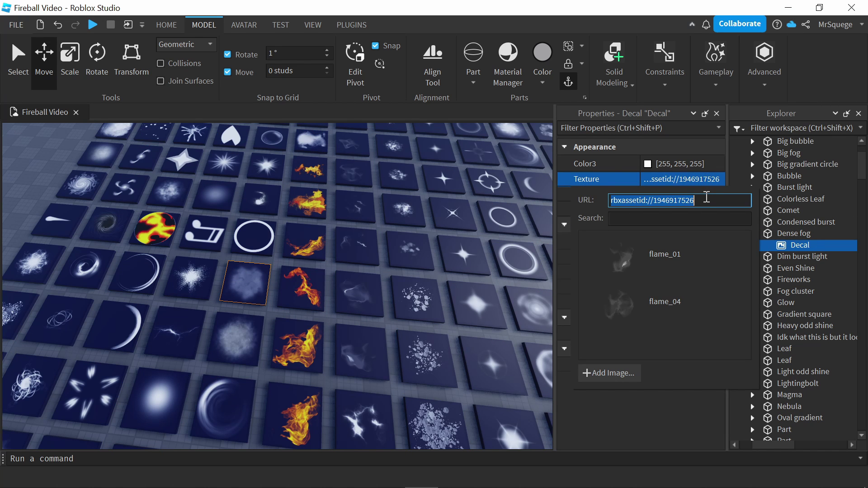
pyautogui.click(82, 274)
pyautogui.scroll(-10, 398, 307)
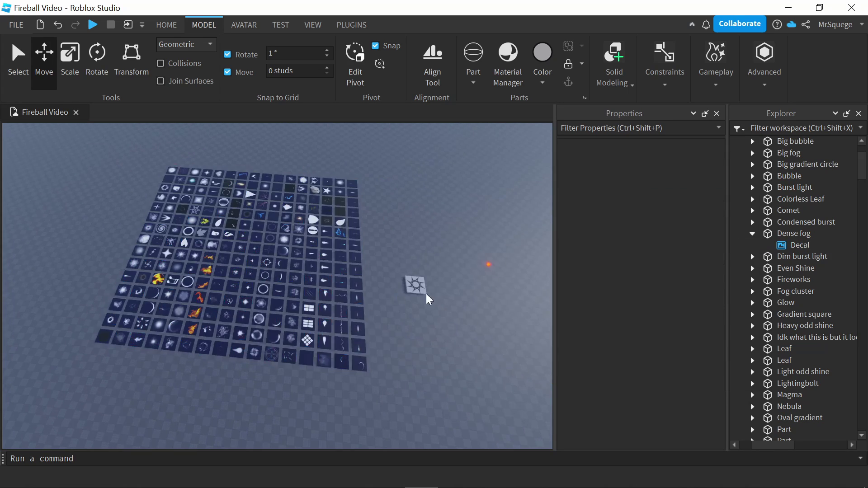
pyautogui.scroll(8, 427, 283)
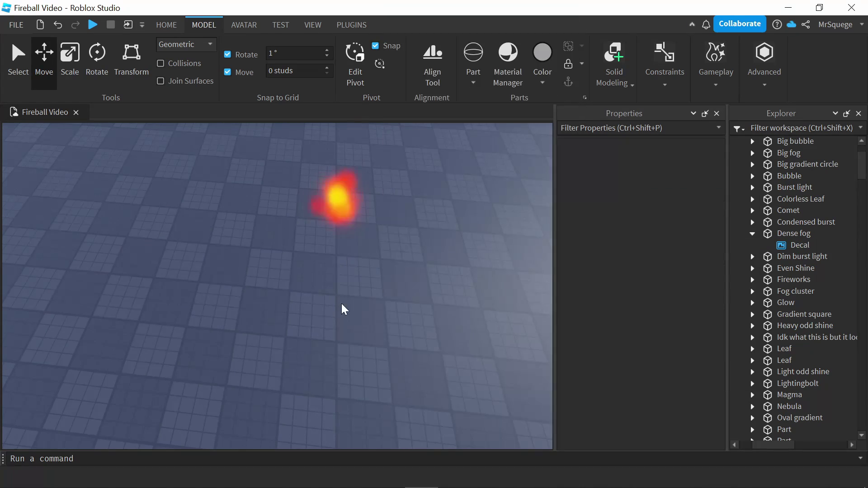
# Orbit back to the fireball and select the Fireball part to show its properties
pyautogui.moveTo(388, 243); pyautogui.dragTo(325, 344, button='right')
pyautogui.scroll(-5, 343, 333)
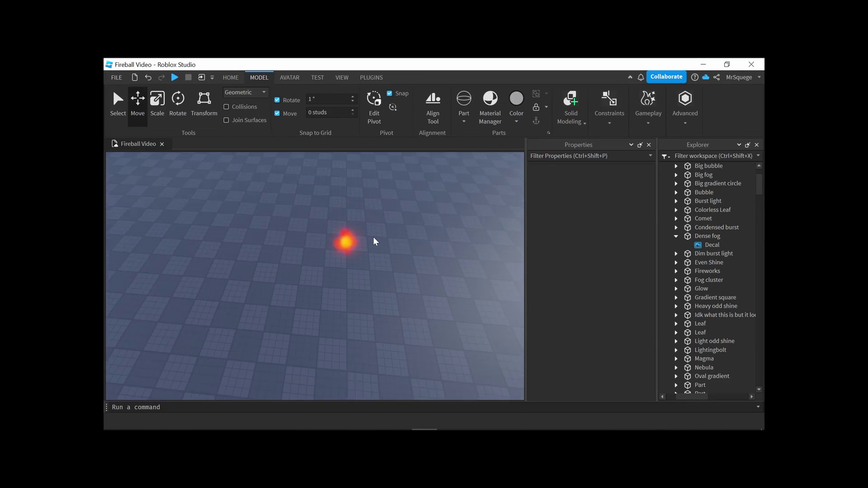
pyautogui.rightClick(370, 232)
pyautogui.click(300, 337)
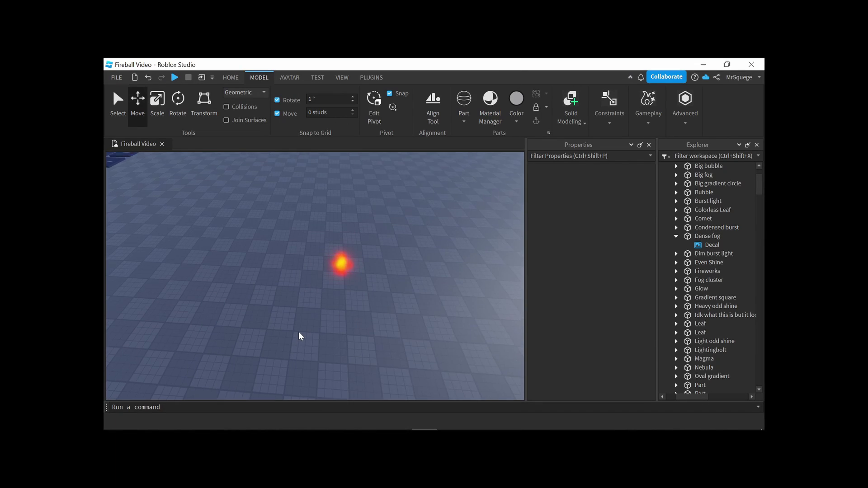
pyautogui.moveTo(300, 337); pyautogui.dragTo(340, 328, button='right')
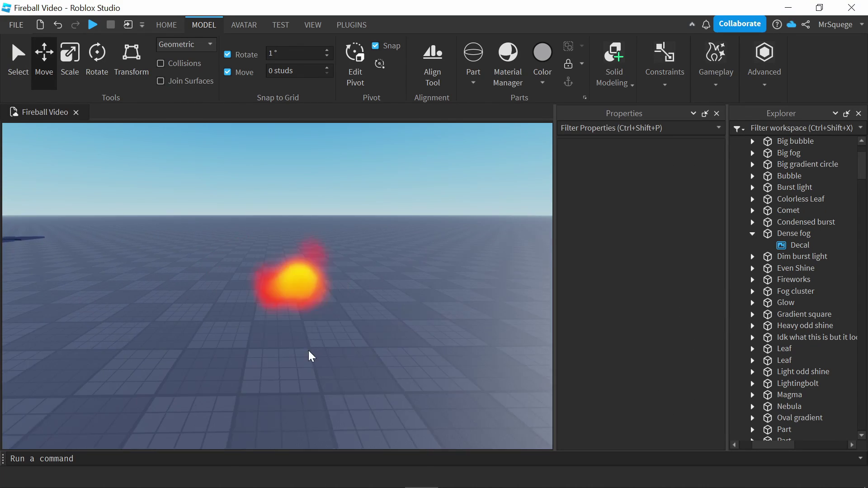
pyautogui.scroll(5, 362, 311)
pyautogui.click(362, 312)
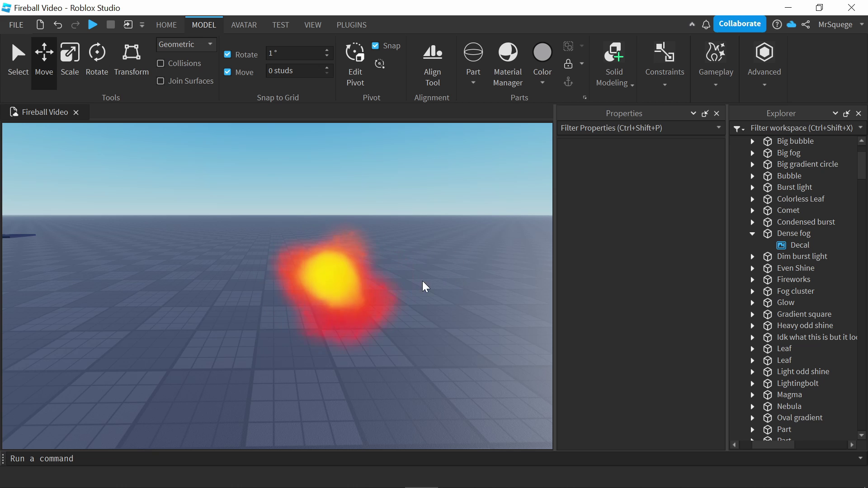
pyautogui.click(370, 283)
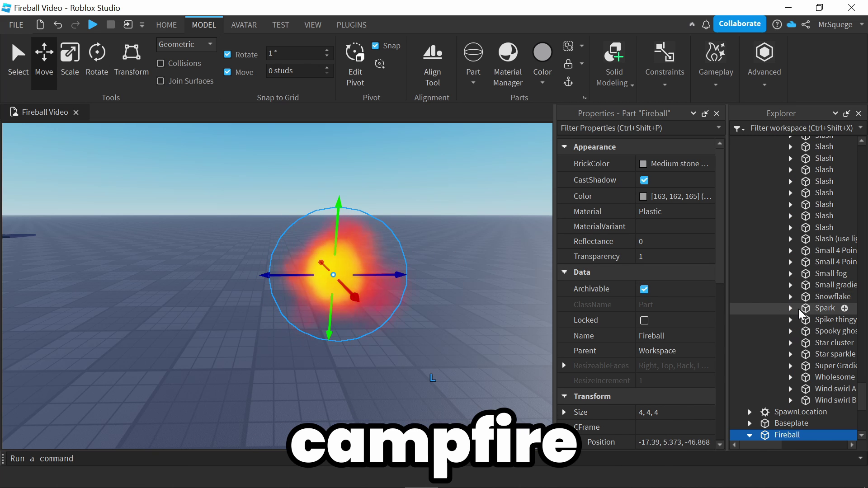
pyautogui.moveTo(861, 396); pyautogui.dragTo(861, 353)
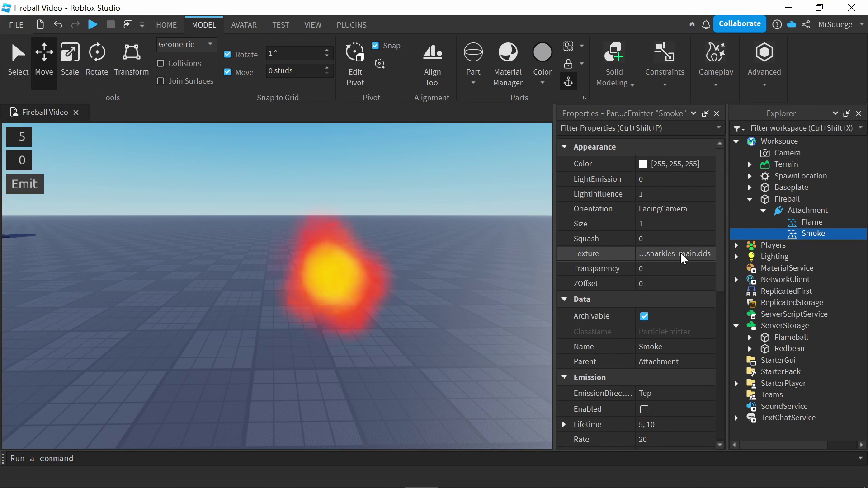
pyautogui.click(591, 253)
pyautogui.hotkey('ctrl', 'v')
pyautogui.press('Return')
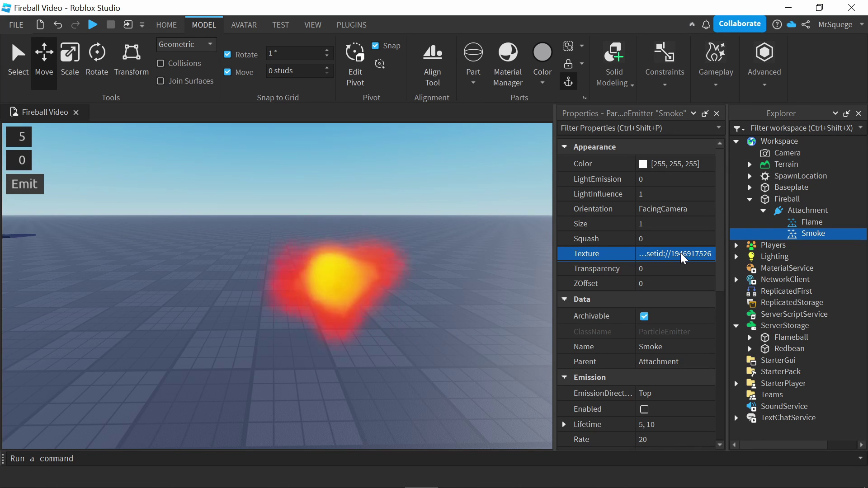
# Colour the Smoke emitter black [0, 0, 0] and enable it
pyautogui.click(645, 169)
pyautogui.click(644, 167)
pyautogui.click(550, 184)
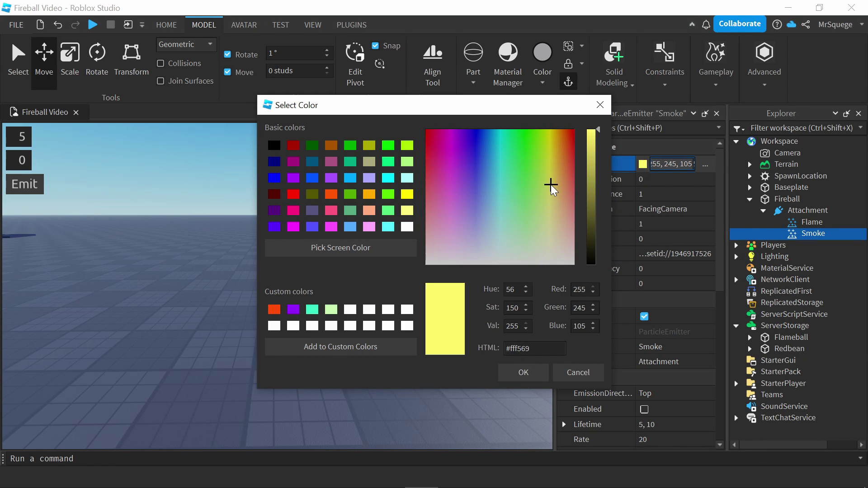
pyautogui.moveTo(550, 185); pyautogui.dragTo(551, 387)
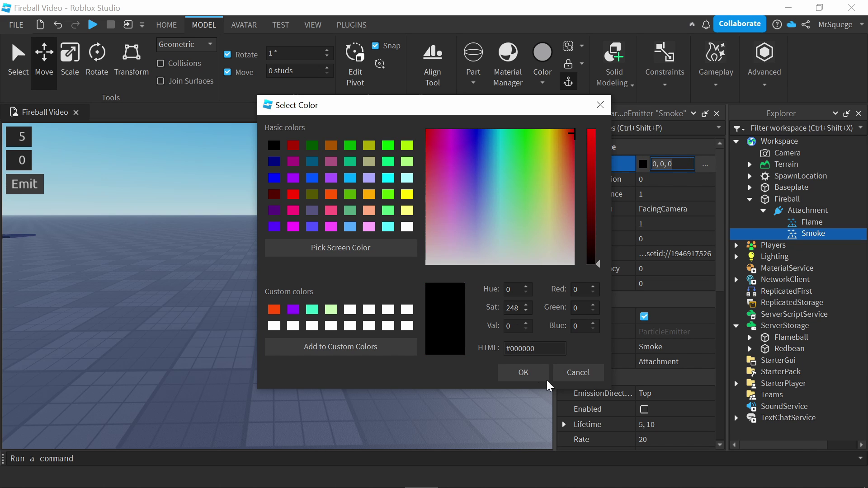
pyautogui.click(524, 377)
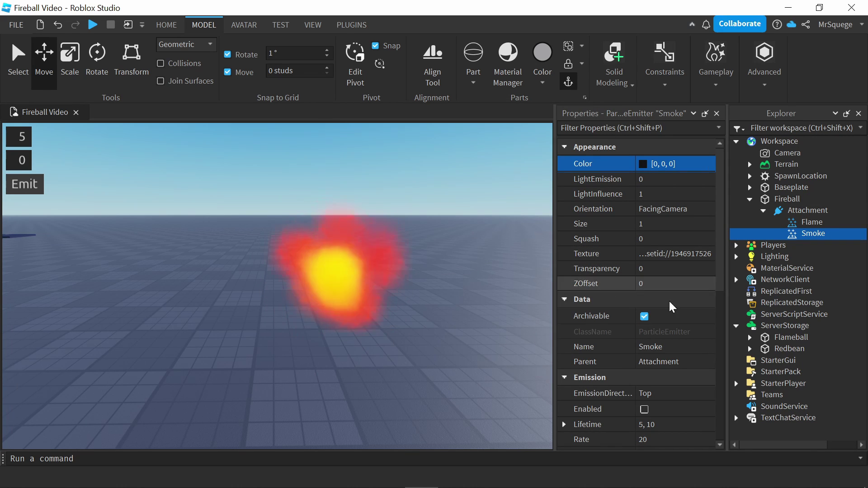
pyautogui.click(645, 409)
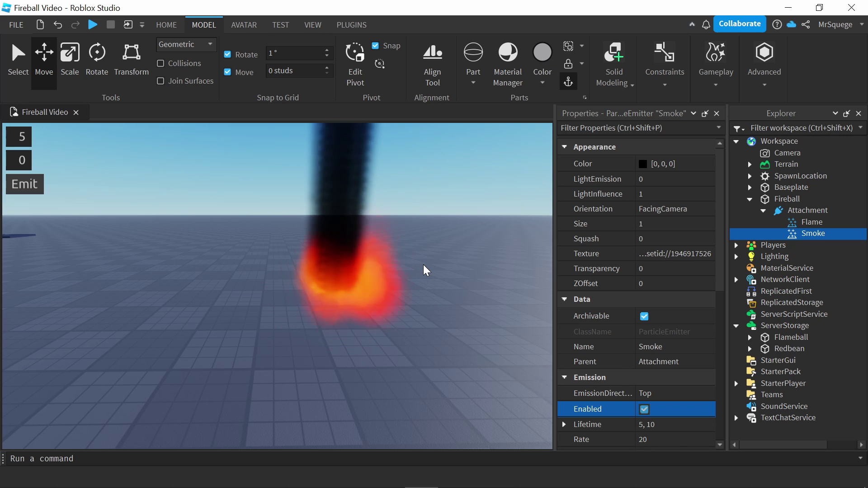
# Check Flame's ZOffset of 2, then set Smoke's ZOffset to 1
pyautogui.click(811, 222)
pyautogui.click(661, 284)
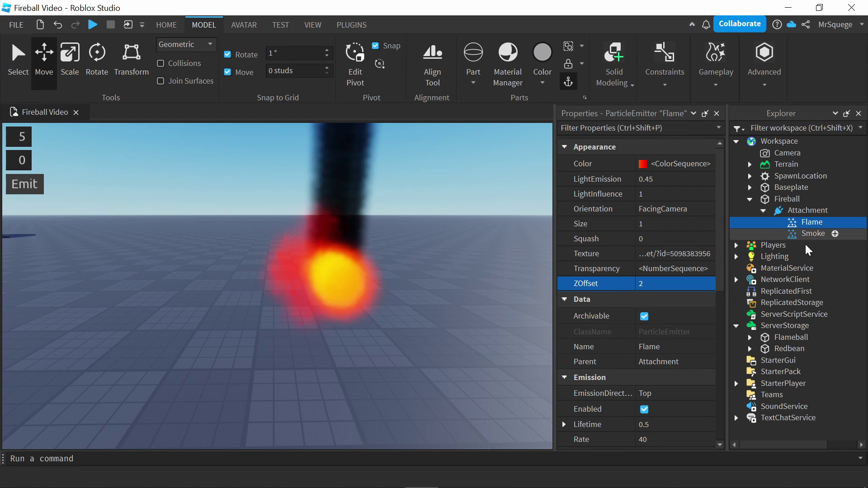
pyautogui.click(811, 234)
pyautogui.click(661, 284)
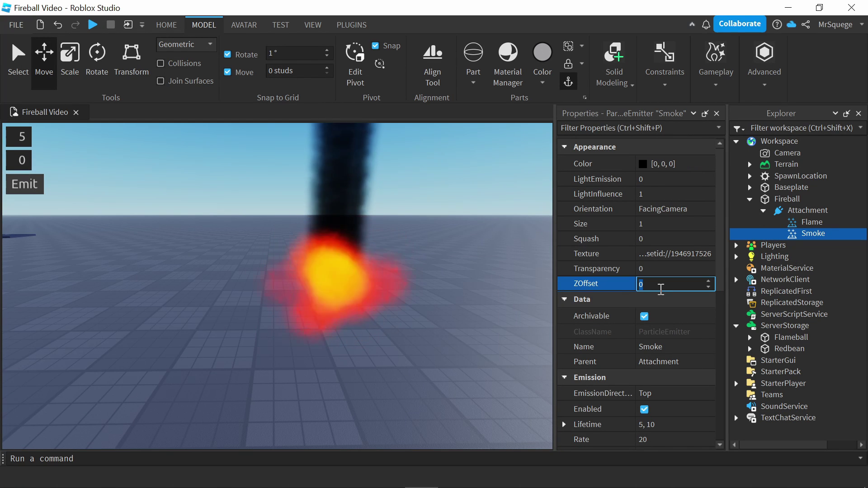
pyautogui.write('1')
pyautogui.press('Return')
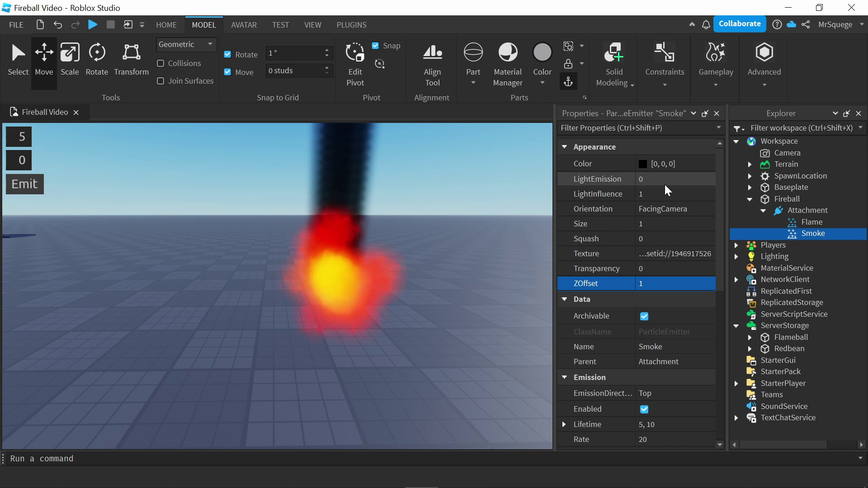
# Drag the Fireball part around to preview the flame in front of its smoke
pyautogui.scroll(-10, 668, 188)
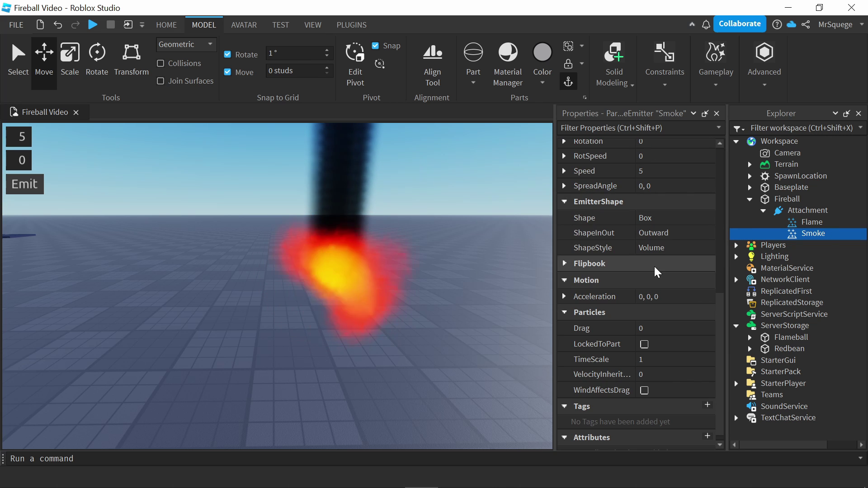
pyautogui.click(787, 199)
pyautogui.moveTo(423, 312); pyautogui.dragTo(448, 271)
# Recolour the Flame emitter's ColorSequence keypoints to blue, from cyan core to deep blue edge
pyautogui.click(451, 261)
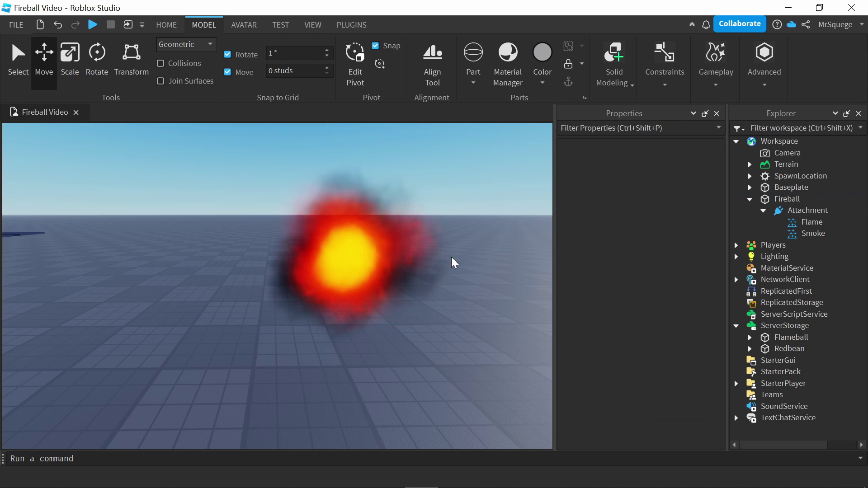
pyautogui.click(343, 248)
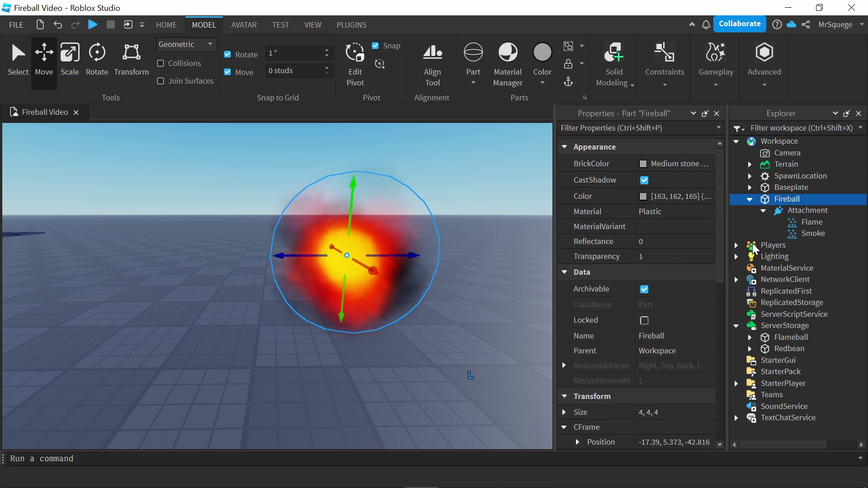
pyautogui.click(798, 224)
pyautogui.click(664, 164)
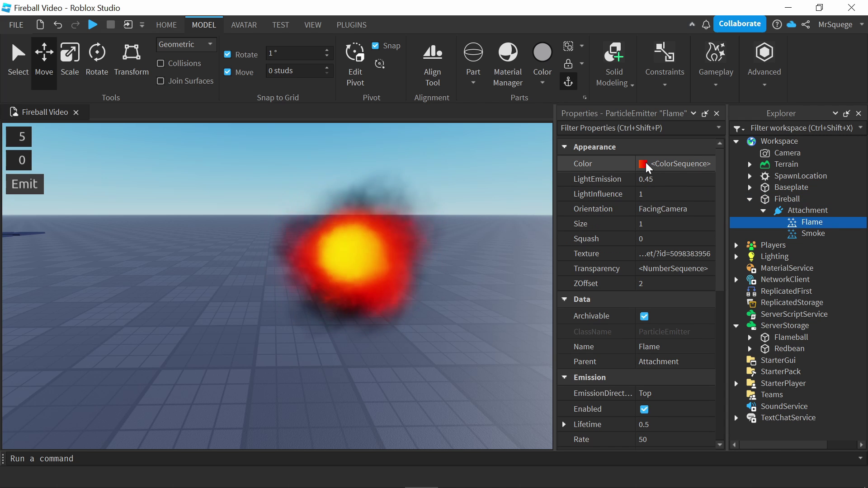
pyautogui.click(705, 166)
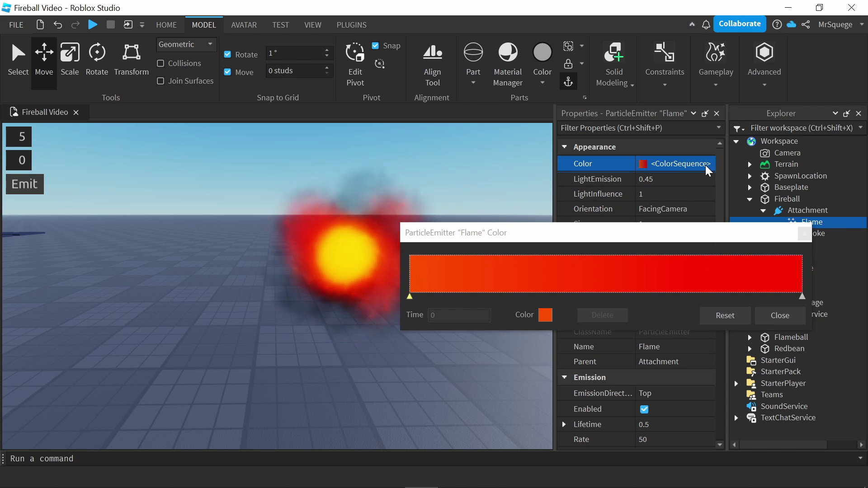
pyautogui.click(801, 297)
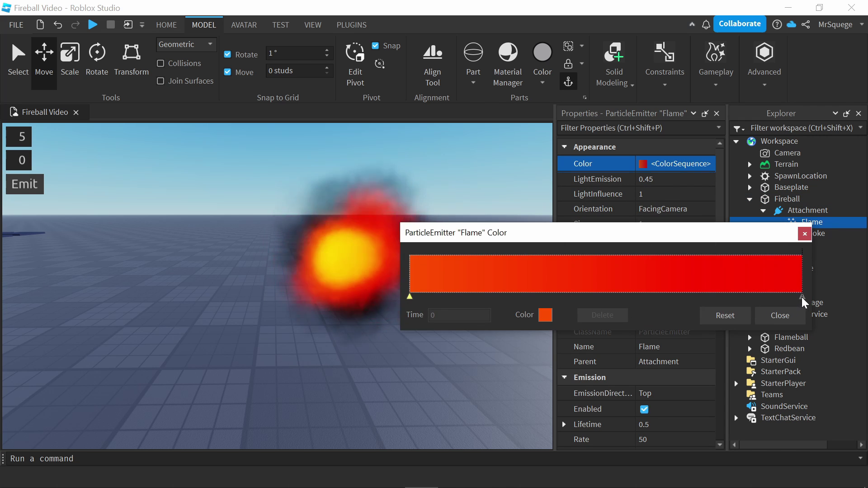
pyautogui.click(545, 315)
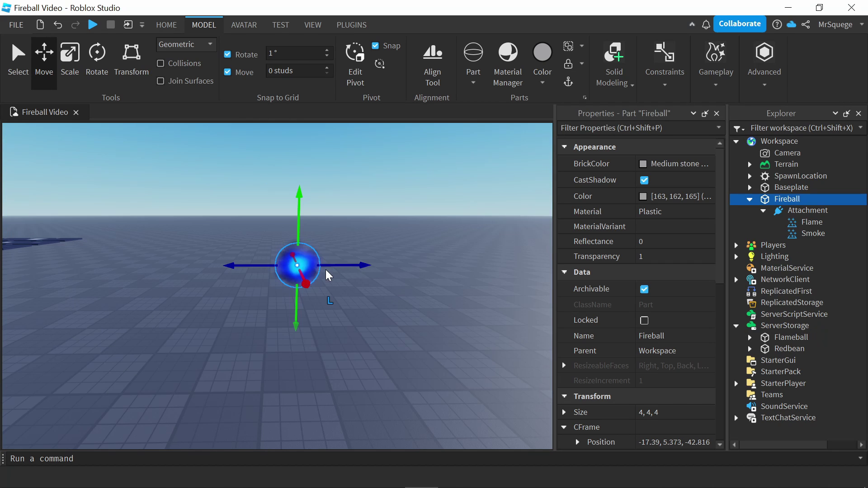
# Shift the fireball slightly along its depth axis and deselect it to preview the blue flame
pyautogui.moveTo(354, 265); pyautogui.dragTo(381, 225)
pyautogui.click(379, 235)
pyautogui.scroll(5, 376, 248)
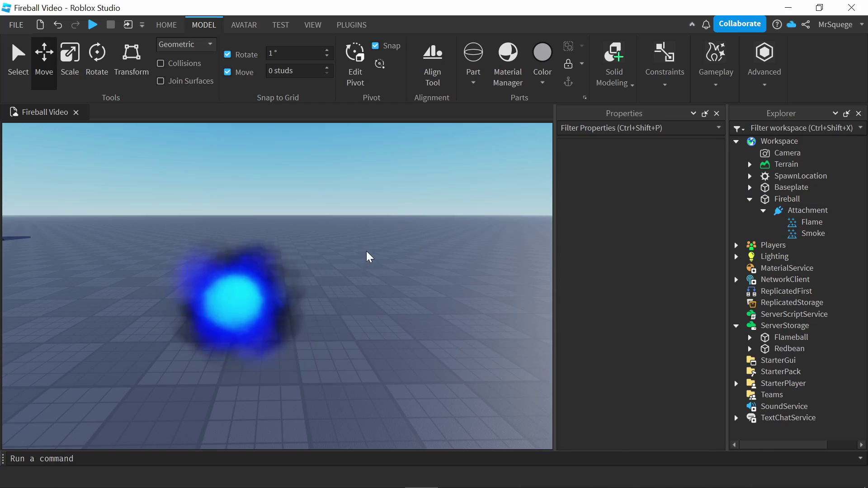